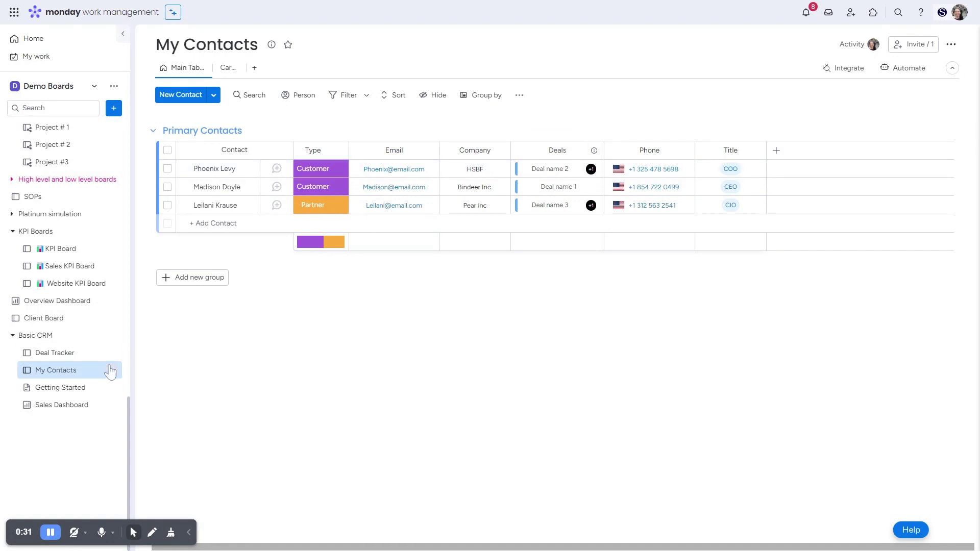
# Open the Deal Tracker board from the sidebar.
pyautogui.click(61, 354)
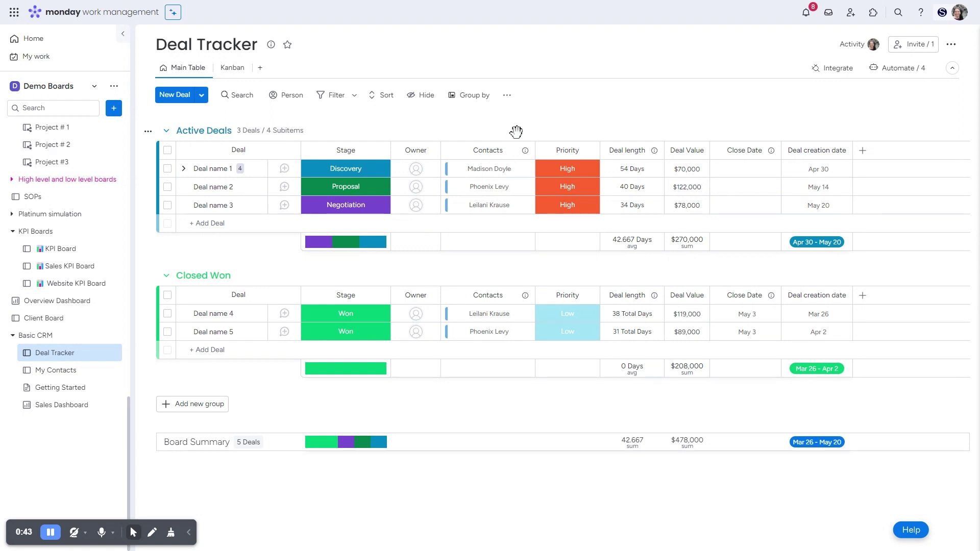
# Add a Connect boards column with a two-way connection to My Contacts, skipping the mirror column.
pyautogui.click(863, 152)
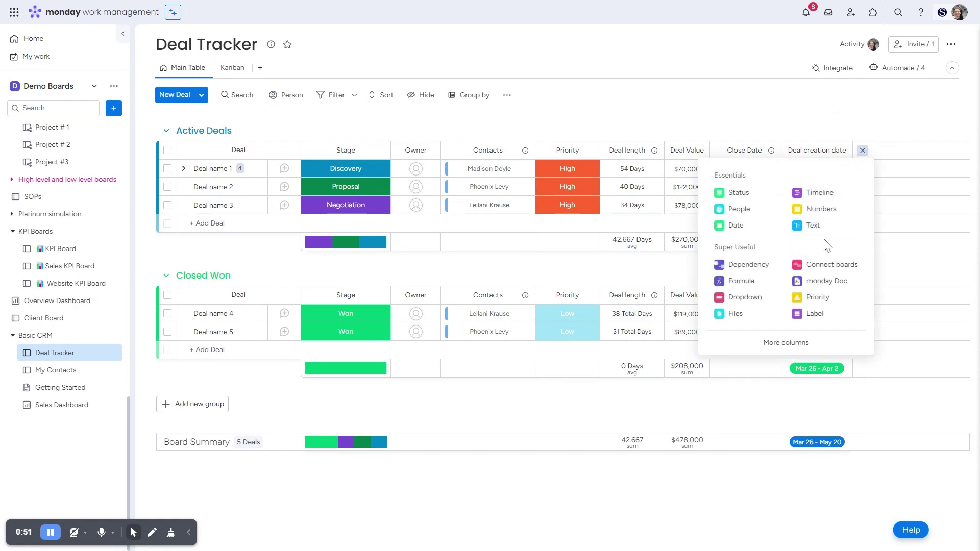
pyautogui.click(833, 266)
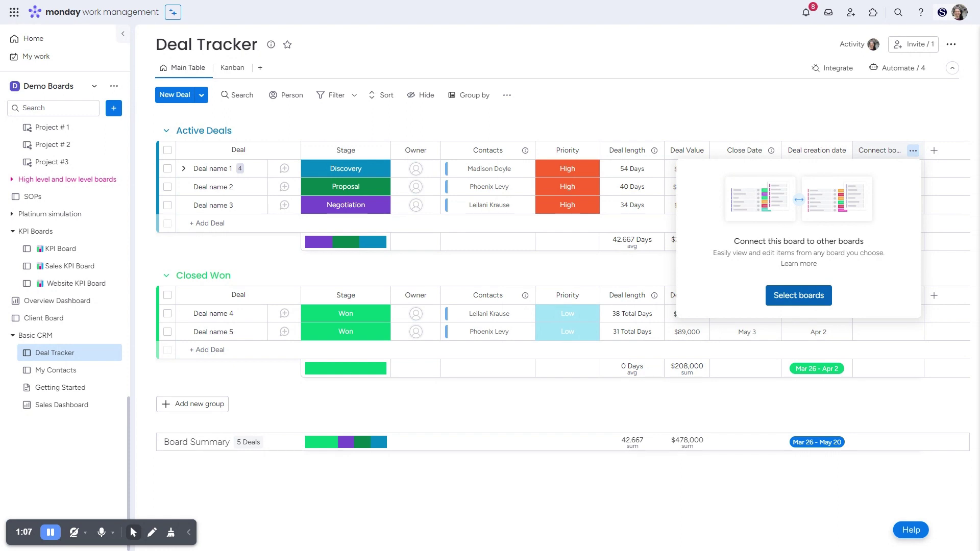
pyautogui.click(817, 302)
pyautogui.click(796, 251)
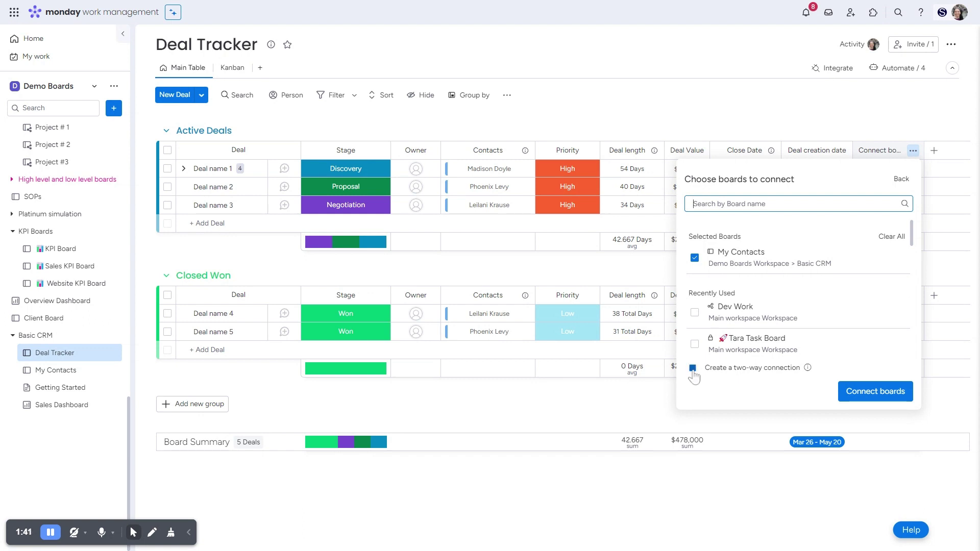
pyautogui.click(854, 397)
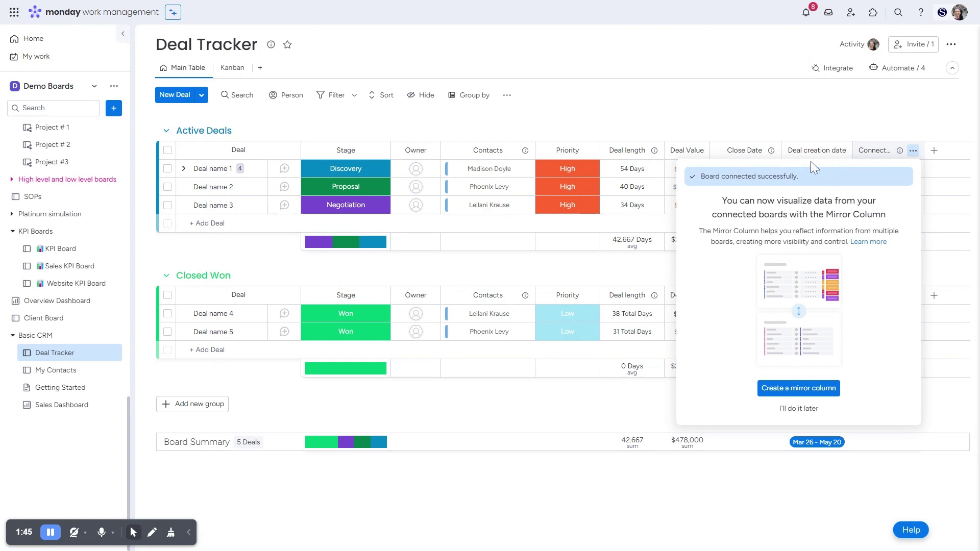
pyautogui.click(762, 122)
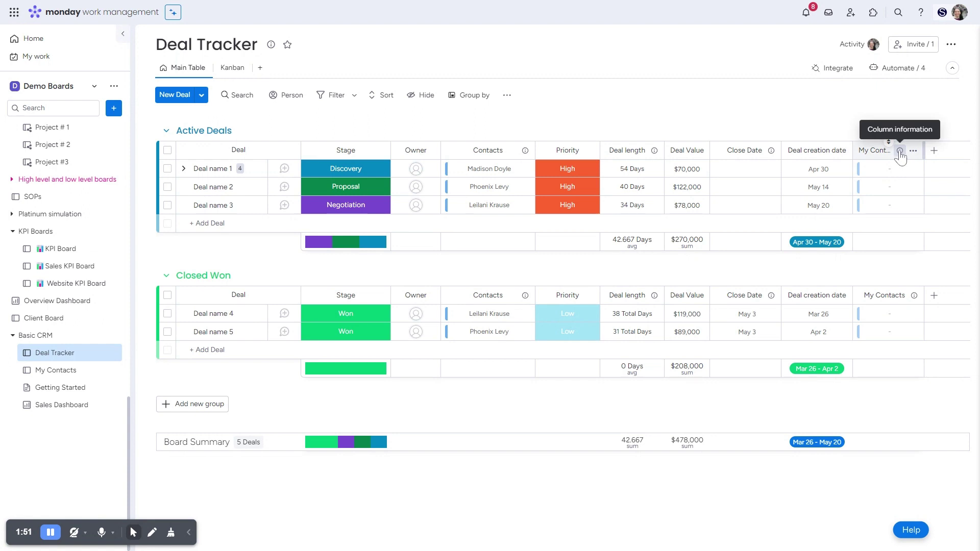
pyautogui.moveTo(900, 156)
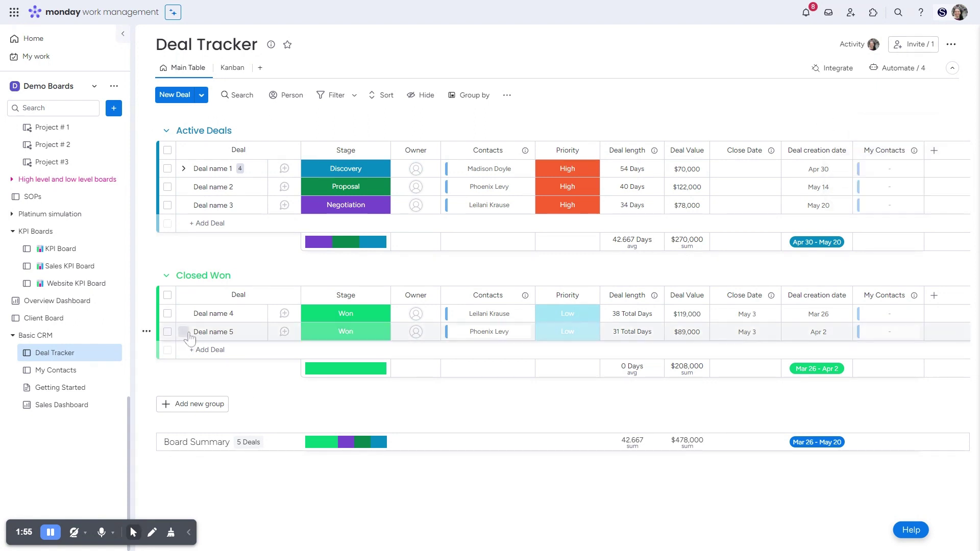
# On My Contacts, link the contact to Deal name 1, then return to Deal Tracker.
pyautogui.click(51, 373)
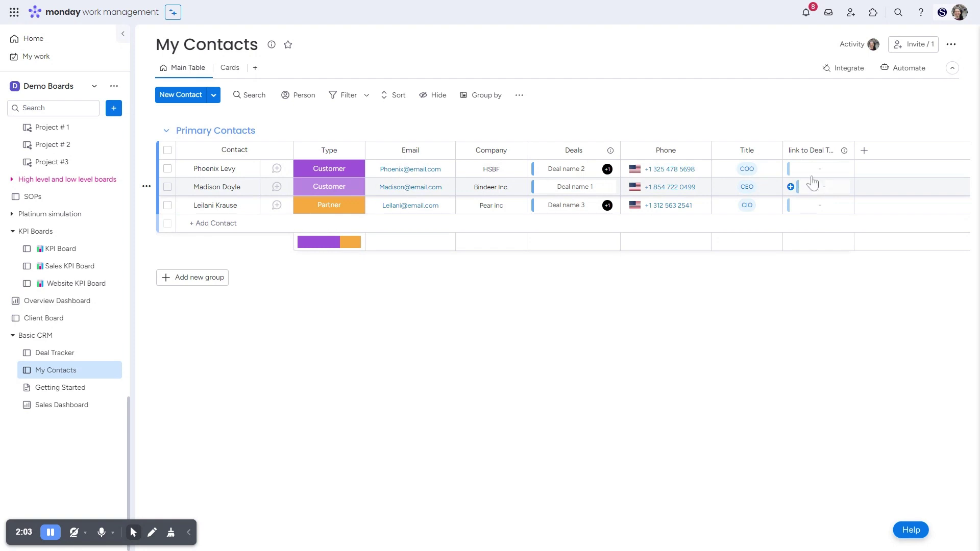
pyautogui.click(791, 169)
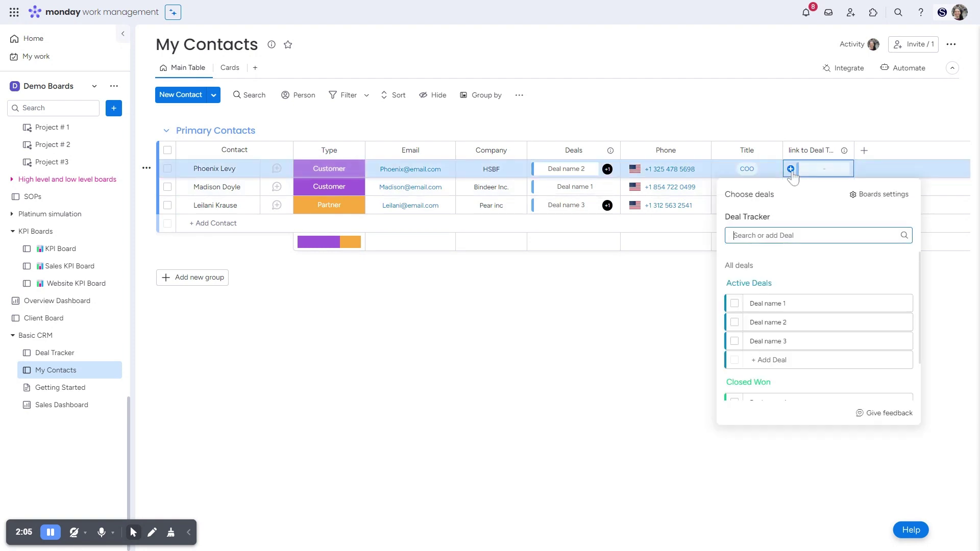
pyautogui.click(735, 305)
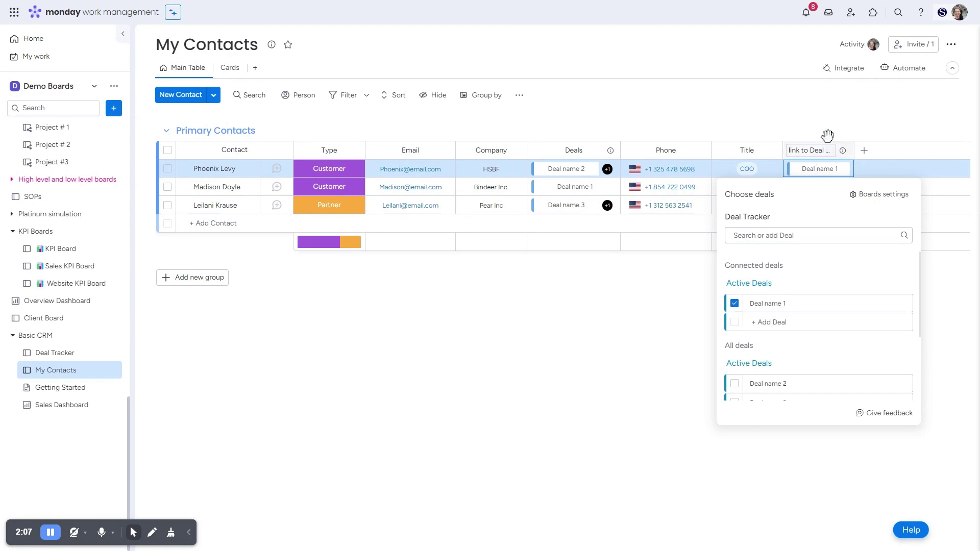
pyautogui.click(659, 341)
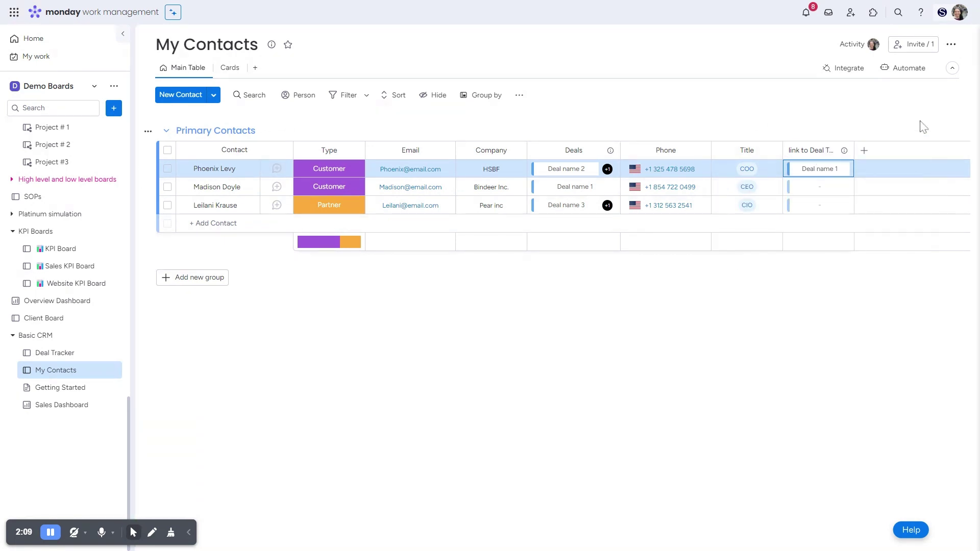
pyautogui.click(40, 354)
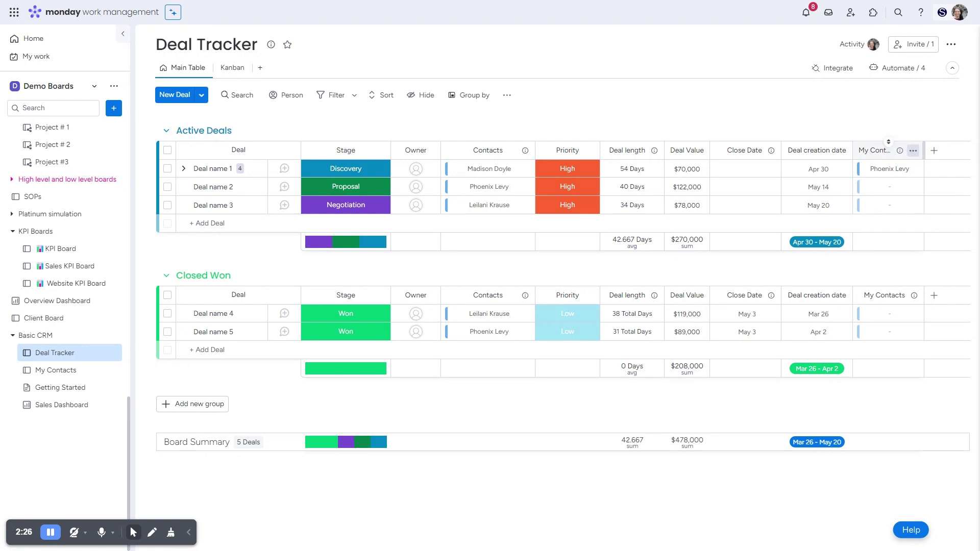
# Add a Mirror column pulling data from My Contacts through the connect column's settings.
pyautogui.click(913, 151)
pyautogui.moveTo(851, 174)
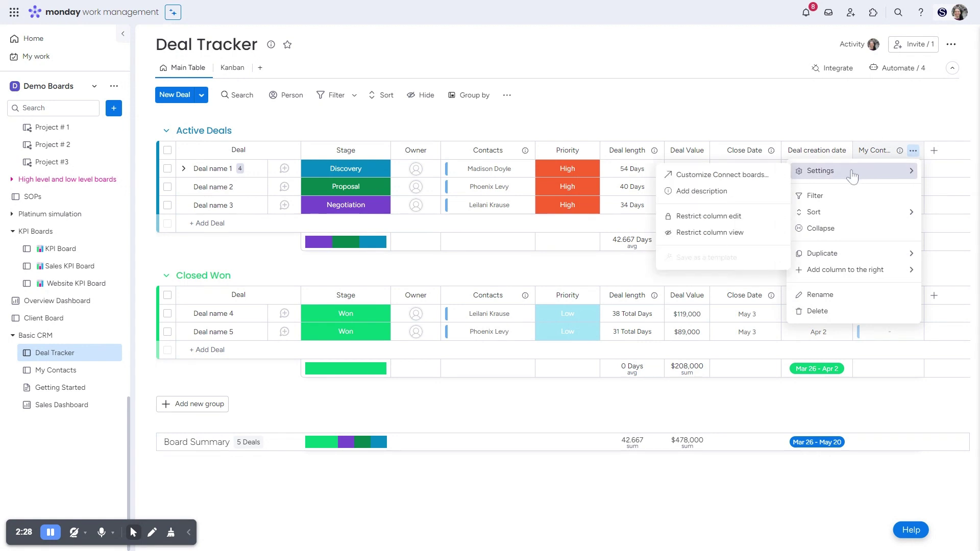
pyautogui.click(741, 175)
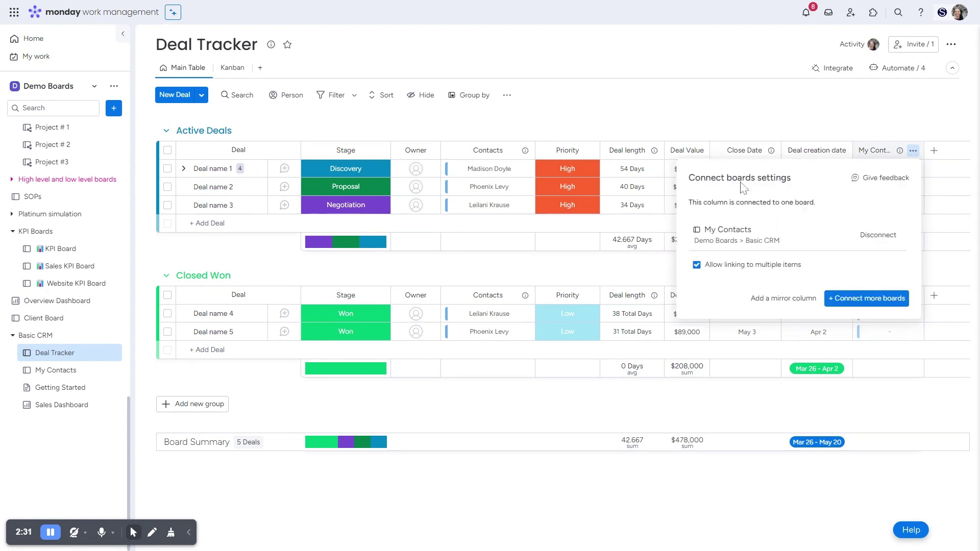
pyautogui.click(774, 300)
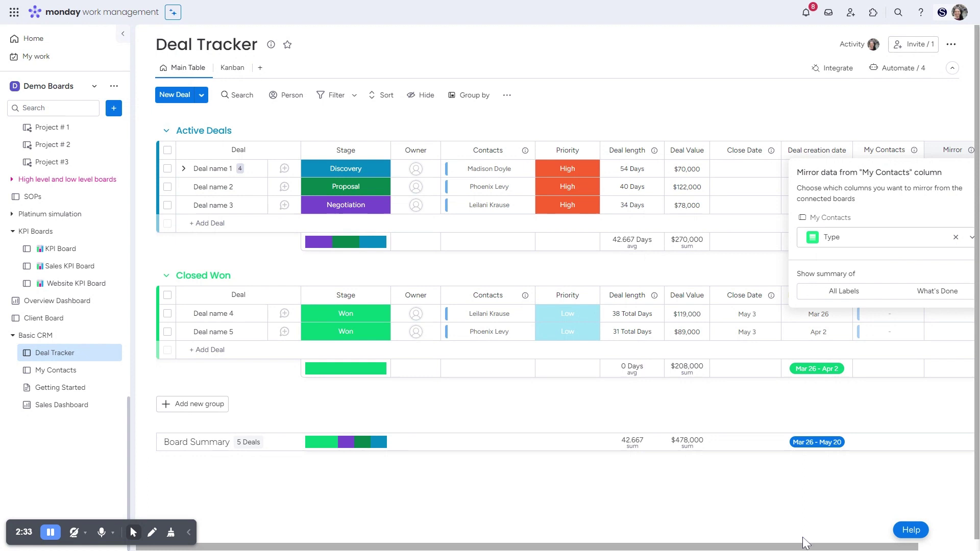
pyautogui.moveTo(813, 550); pyautogui.dragTo(873, 549)
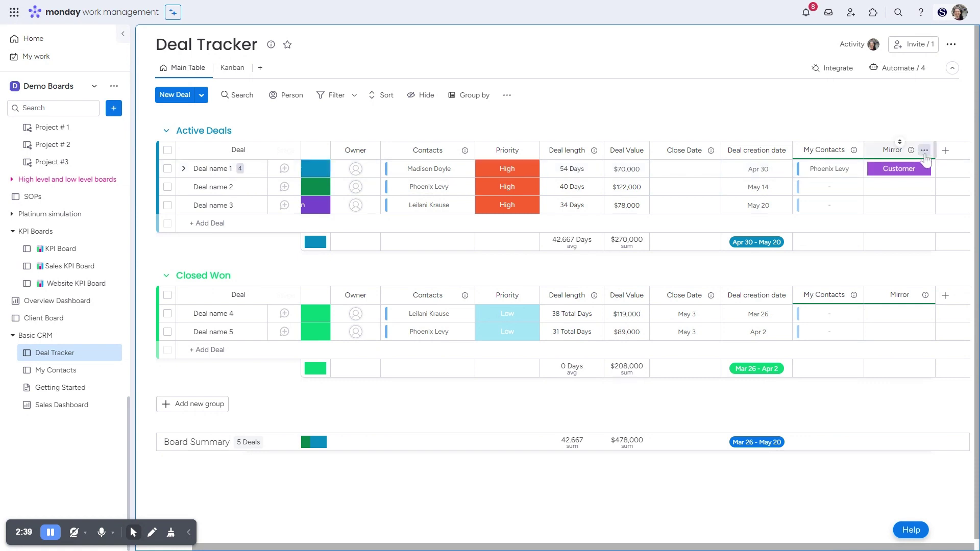
# Set the Mirror column to show the contacts' Email and rename it Email.
pyautogui.click(924, 151)
pyautogui.moveTo(868, 170)
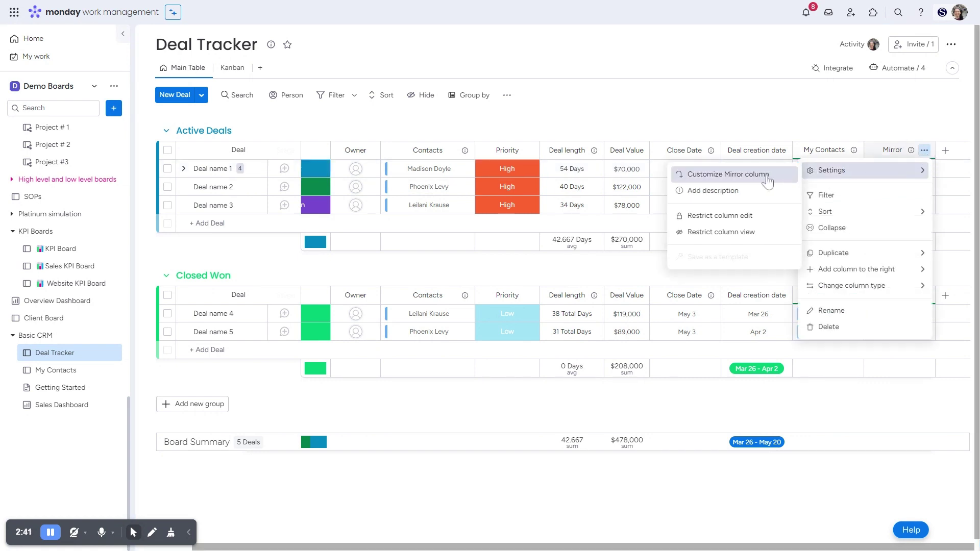
pyautogui.click(715, 170)
pyautogui.click(912, 237)
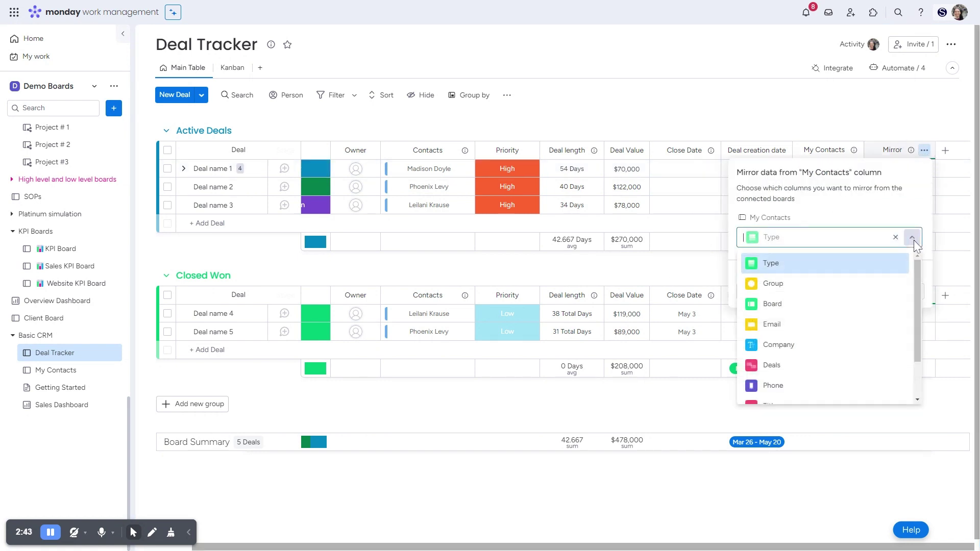
pyautogui.click(799, 328)
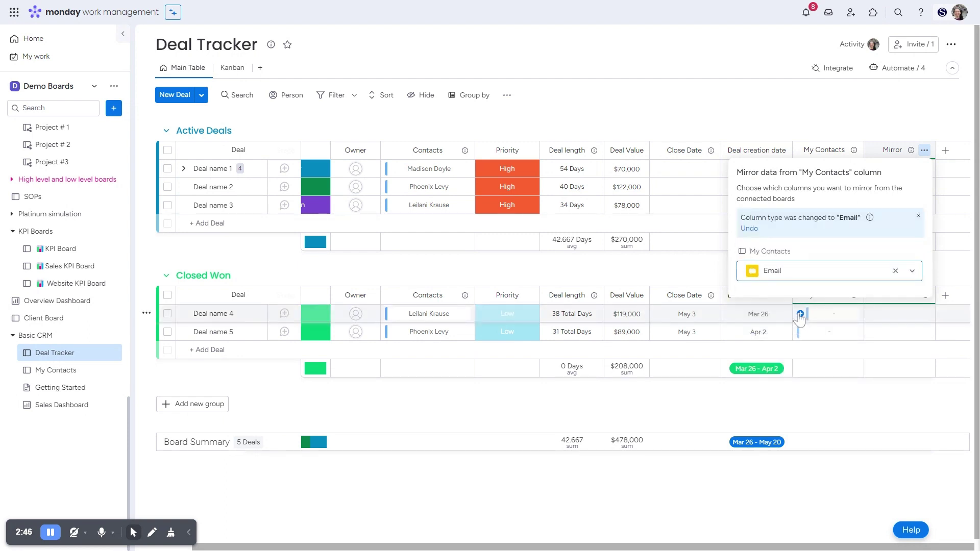
pyautogui.click(802, 128)
pyautogui.click(886, 149)
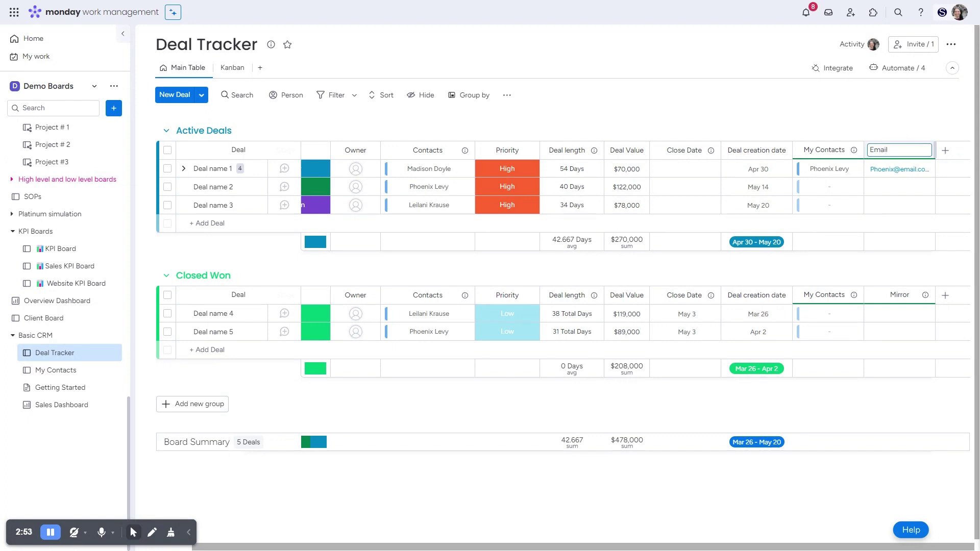
pyautogui.click(830, 136)
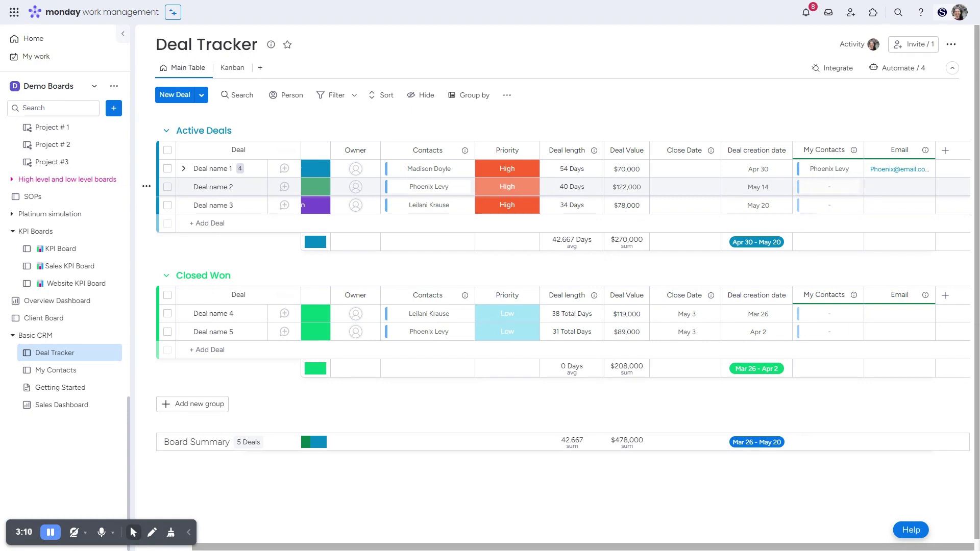
# Change the linked contact's Company from HSBF to Nike in its item card.
pyautogui.click(833, 170)
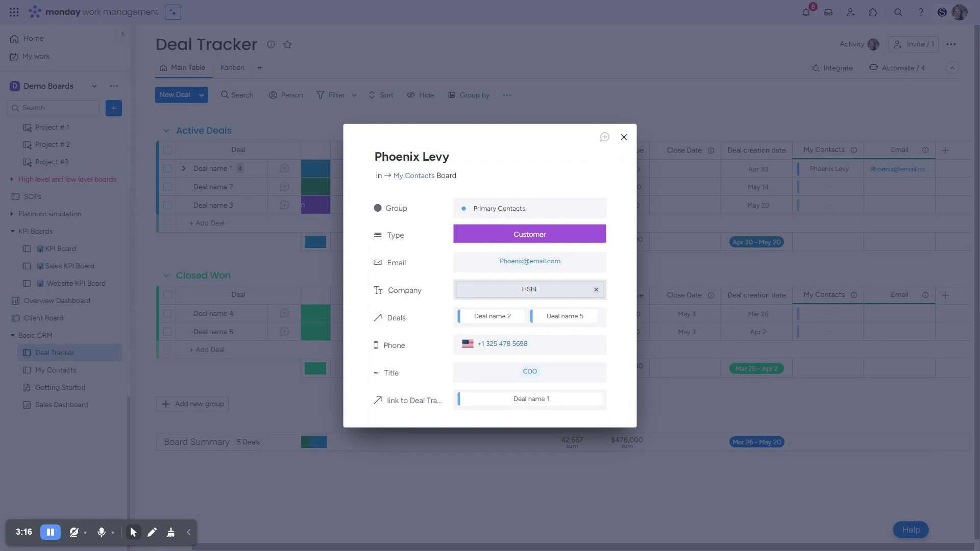
pyautogui.click(531, 289)
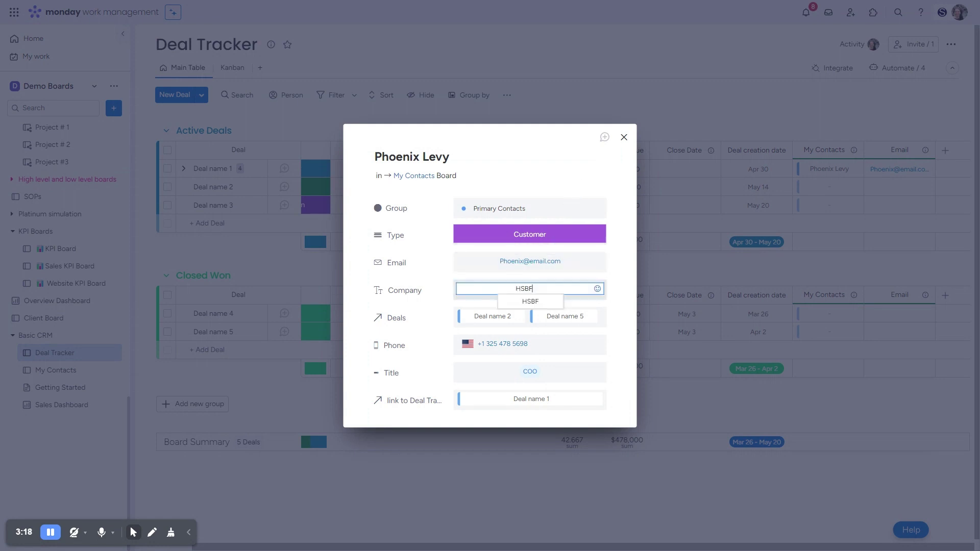
pyautogui.doubleClick(524, 289)
pyautogui.write('Nike')
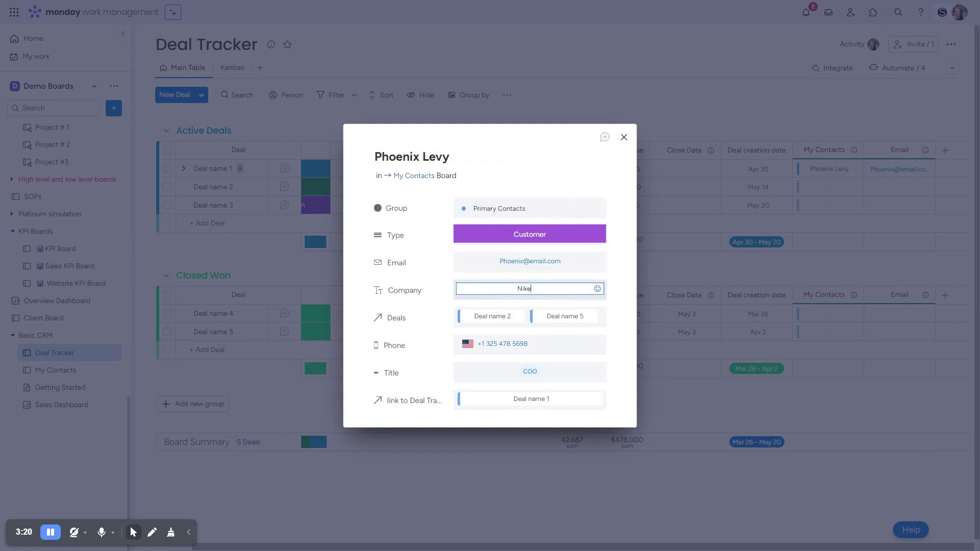
pyautogui.press('Return')
pyautogui.click(623, 137)
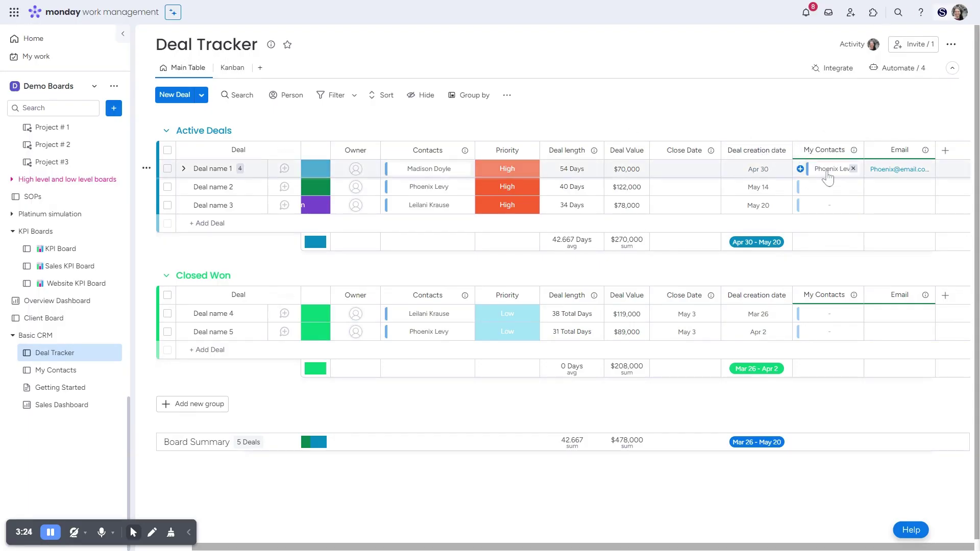
# Check on the My Contacts board that the contact's Company now reads Nike.
pyautogui.click(56, 376)
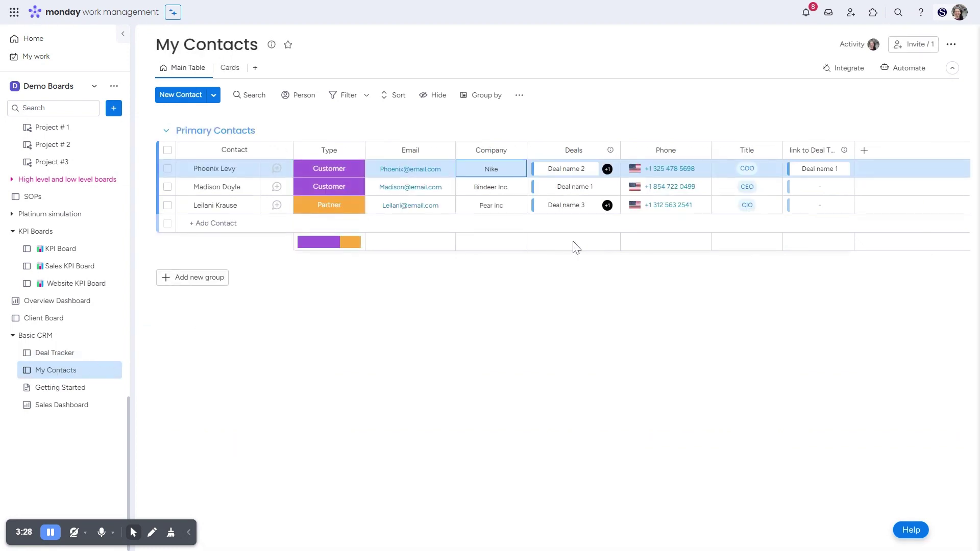
pyautogui.click(517, 171)
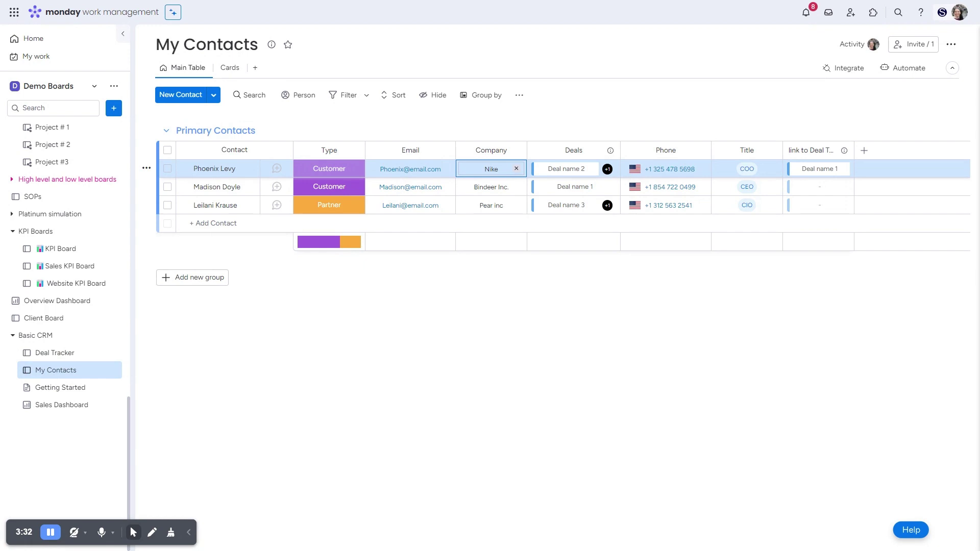
pyautogui.press('Escape')
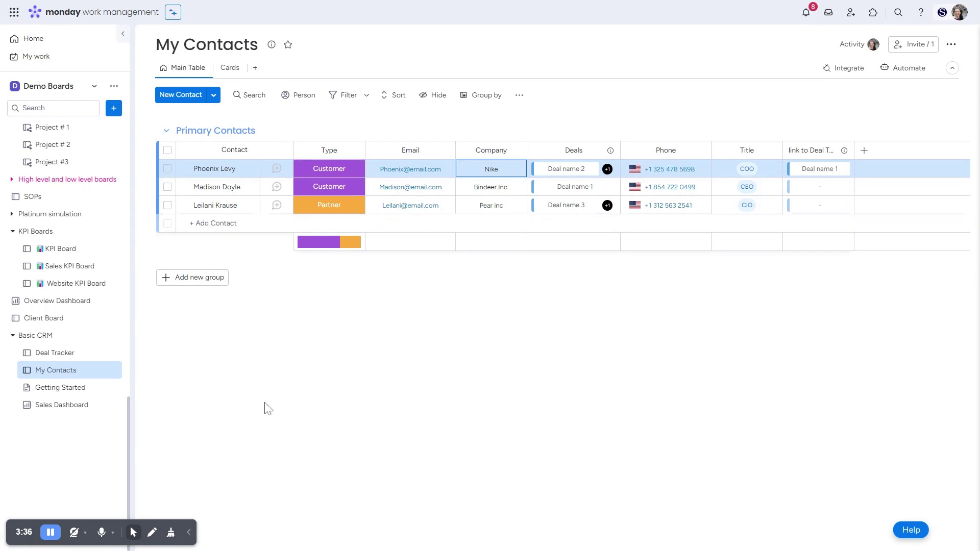
# Back on Deal Tracker, drag the Email column to sit just before Owner.
pyautogui.click(40, 357)
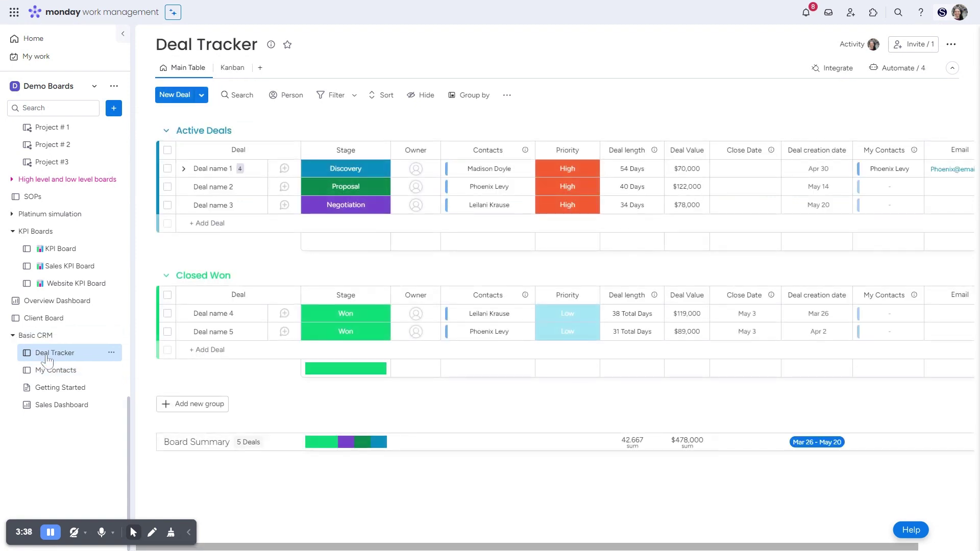
pyautogui.moveTo(761, 549); pyautogui.dragTo(964, 492)
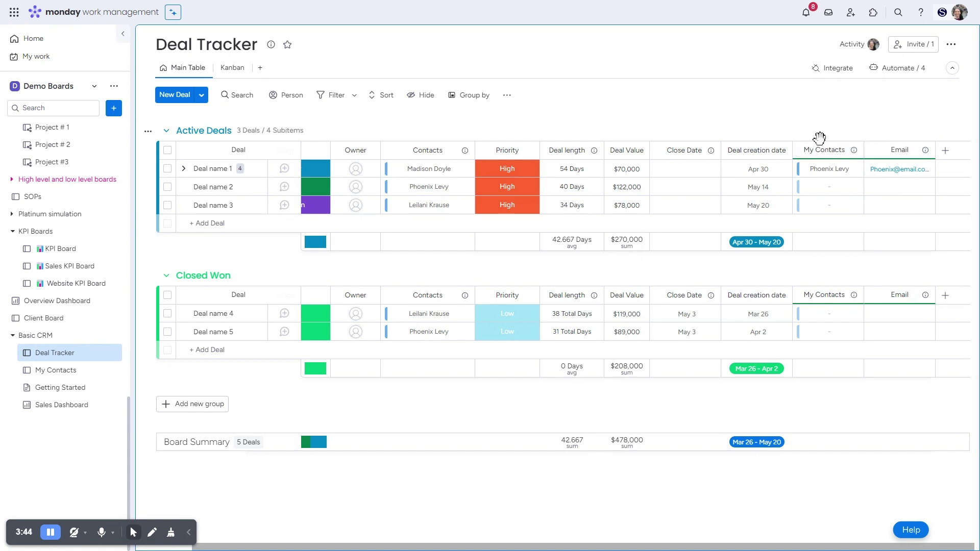
pyautogui.moveTo(876, 149); pyautogui.dragTo(357, 158)
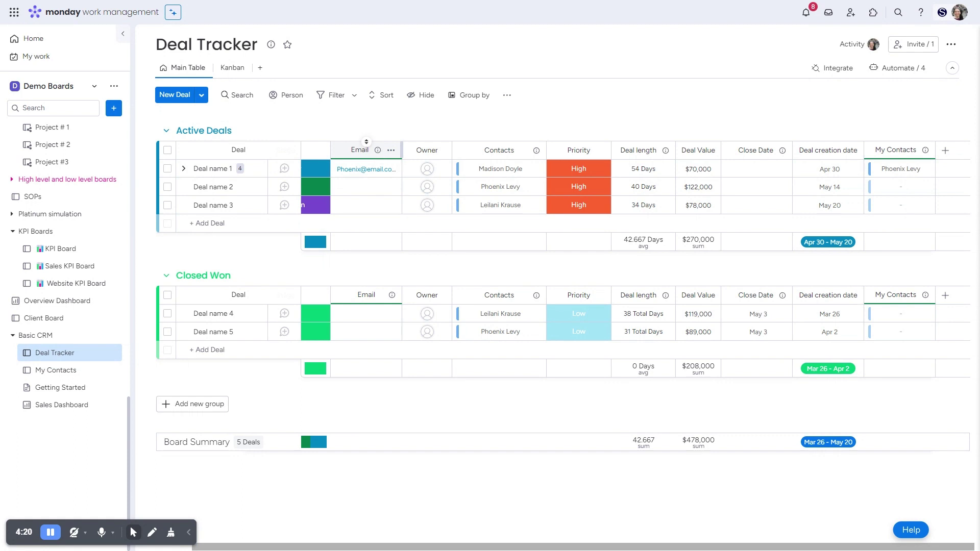
pyautogui.click(366, 169)
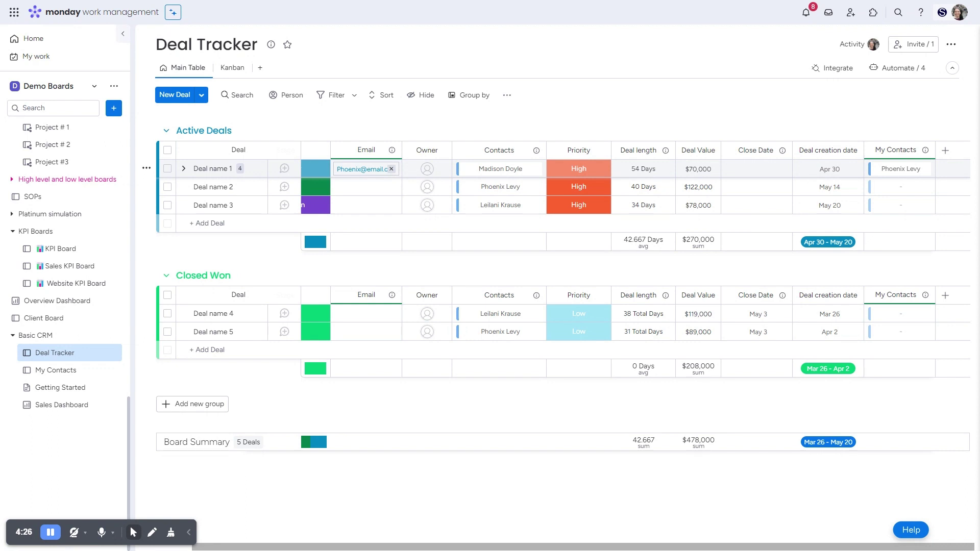
pyautogui.press('Return')
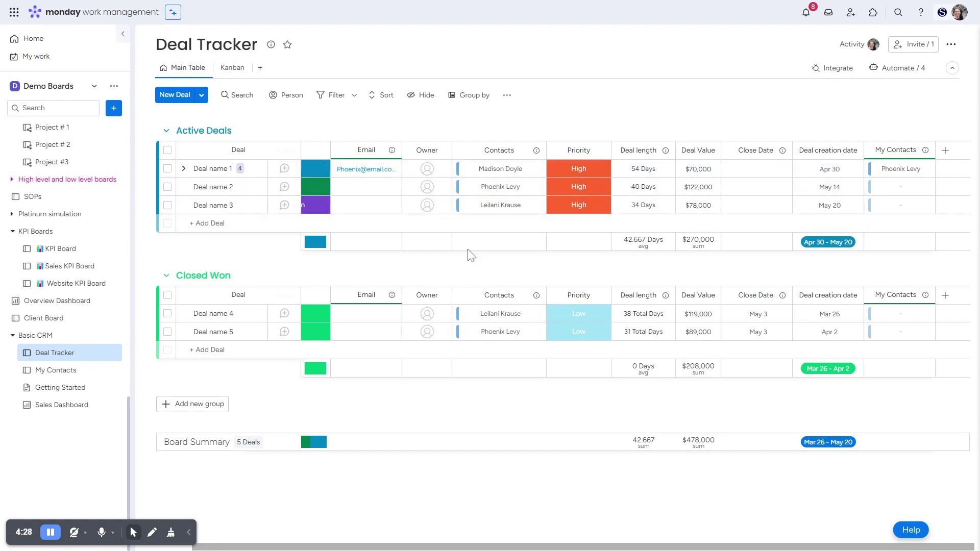